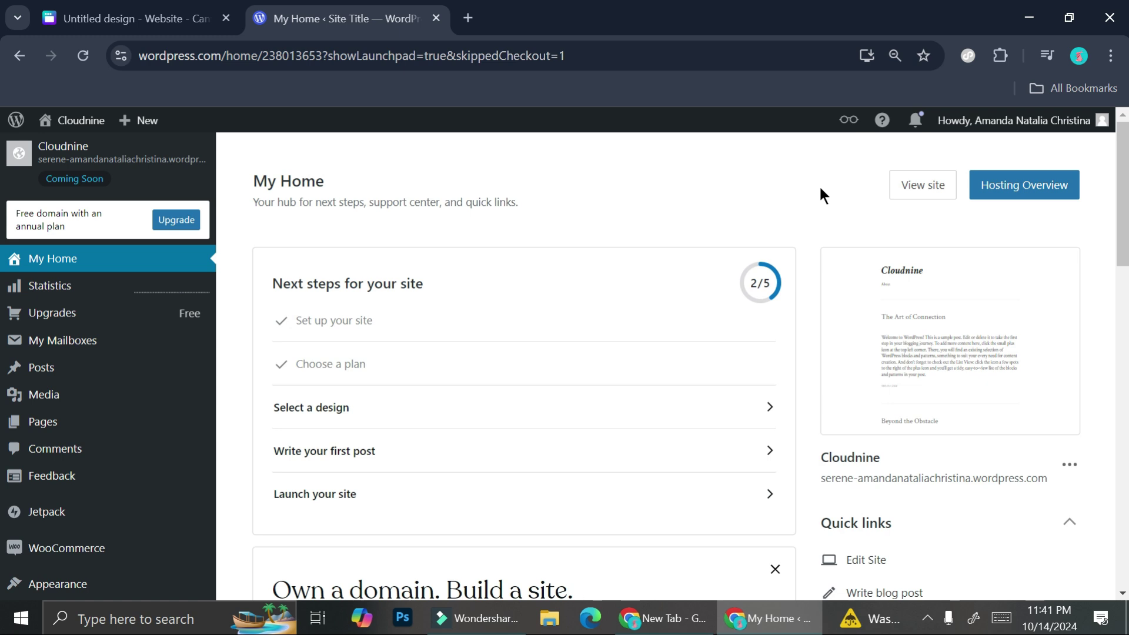
# Step: Switch to Canva and review the 8-page Wellhall website, returning to the hero page
pyautogui.click(145, 9)
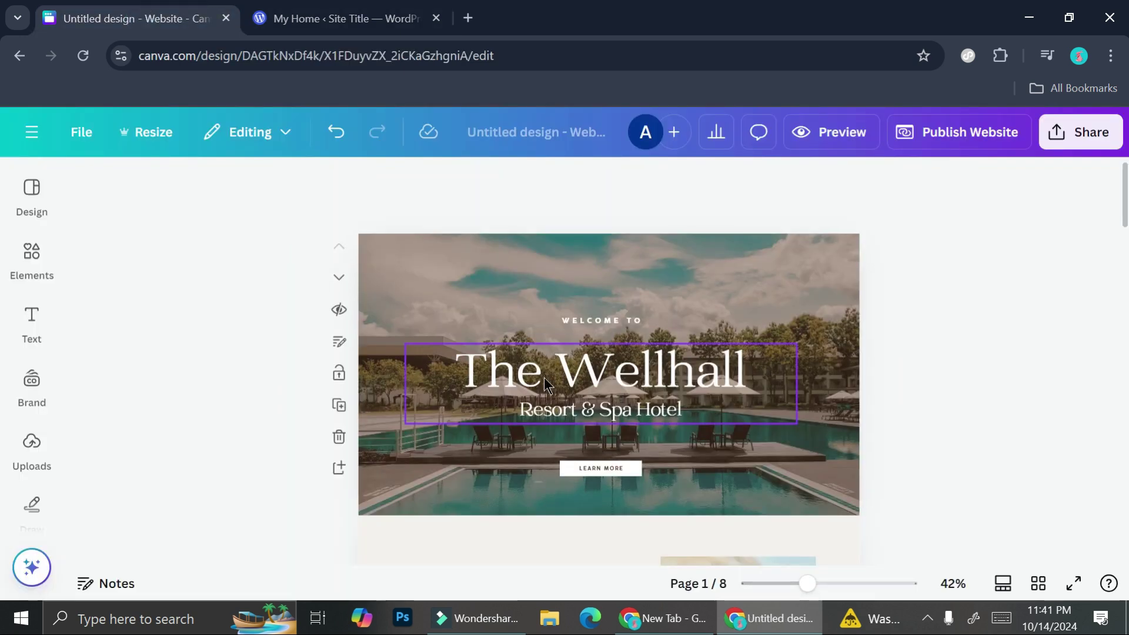
pyautogui.scroll(-5, 544, 378)
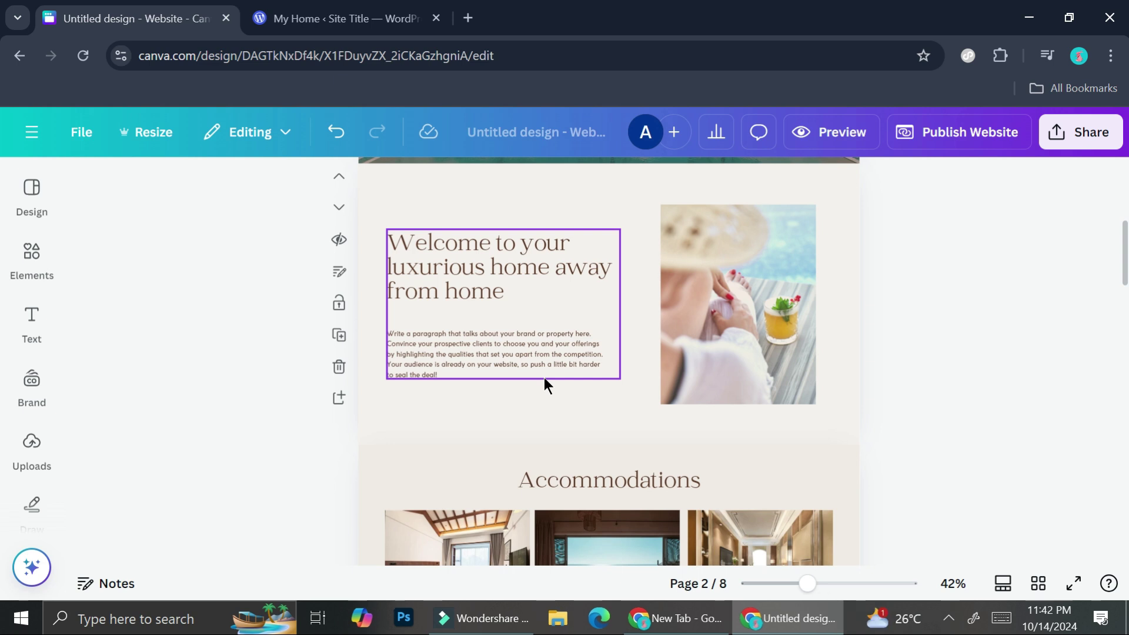
pyautogui.scroll(5, 545, 378)
pyautogui.scroll(2, 544, 378)
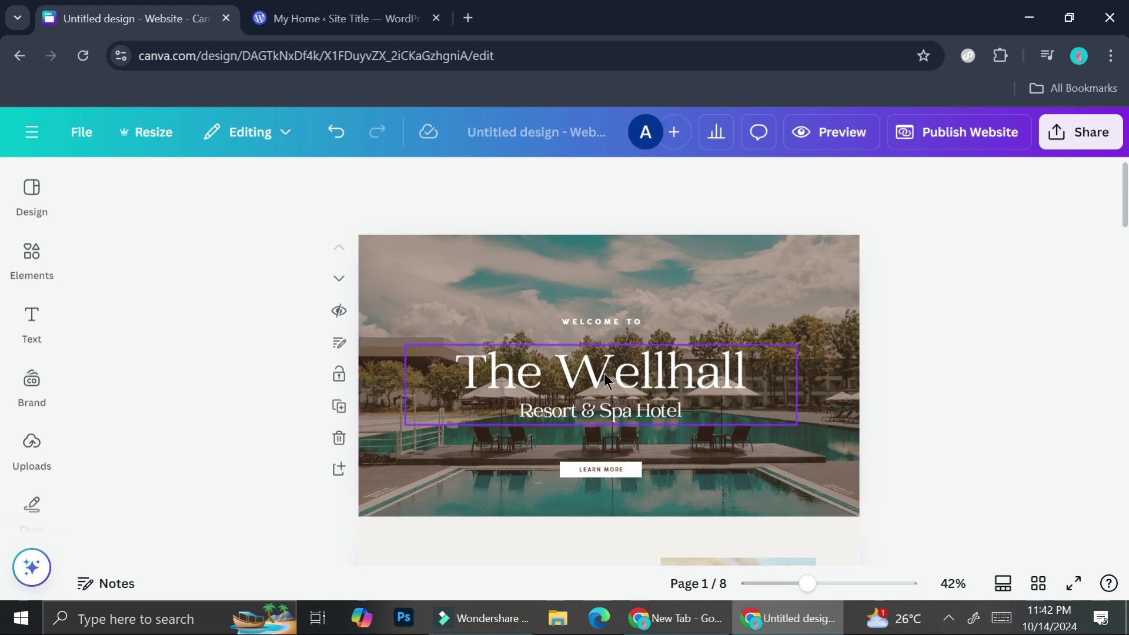
pyautogui.scroll(-3, 605, 376)
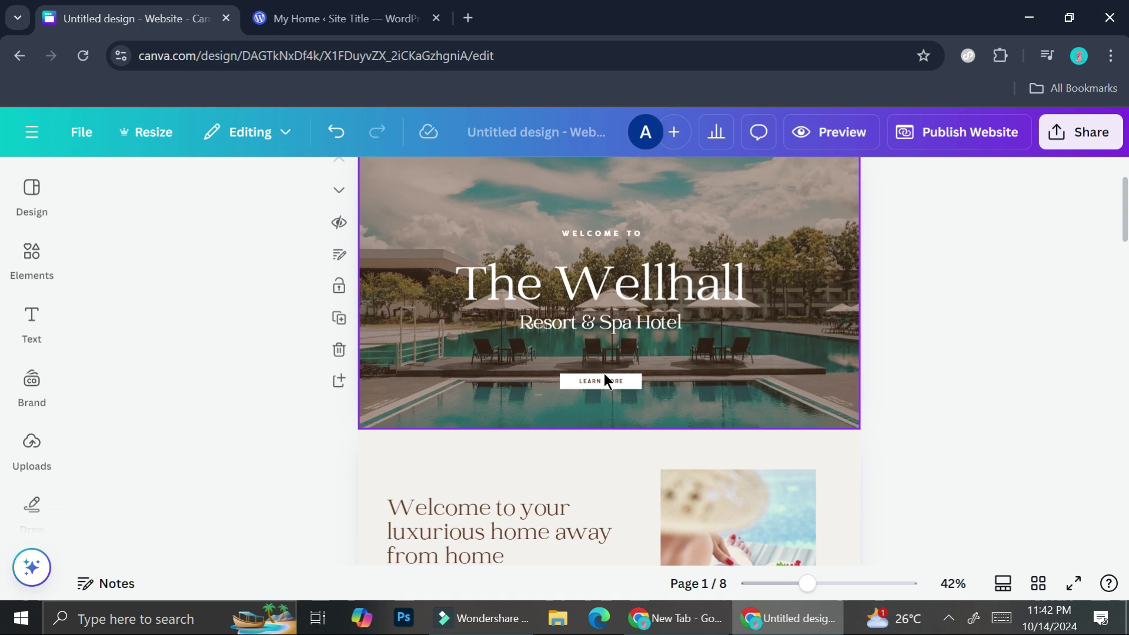
pyautogui.scroll(-3, 604, 373)
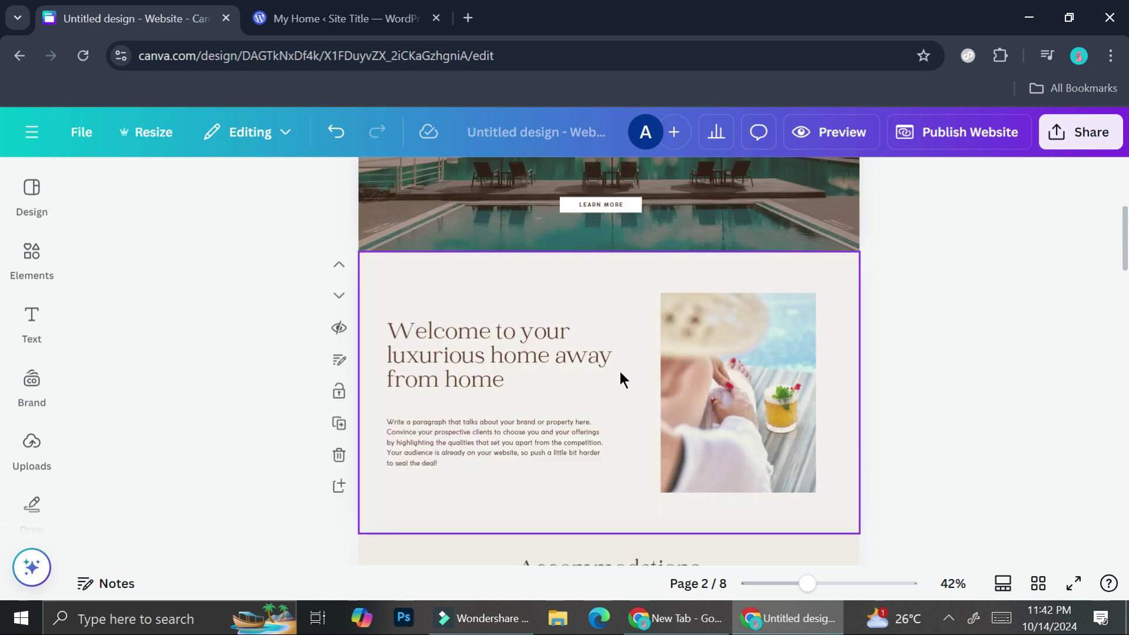
pyautogui.scroll(-4, 619, 371)
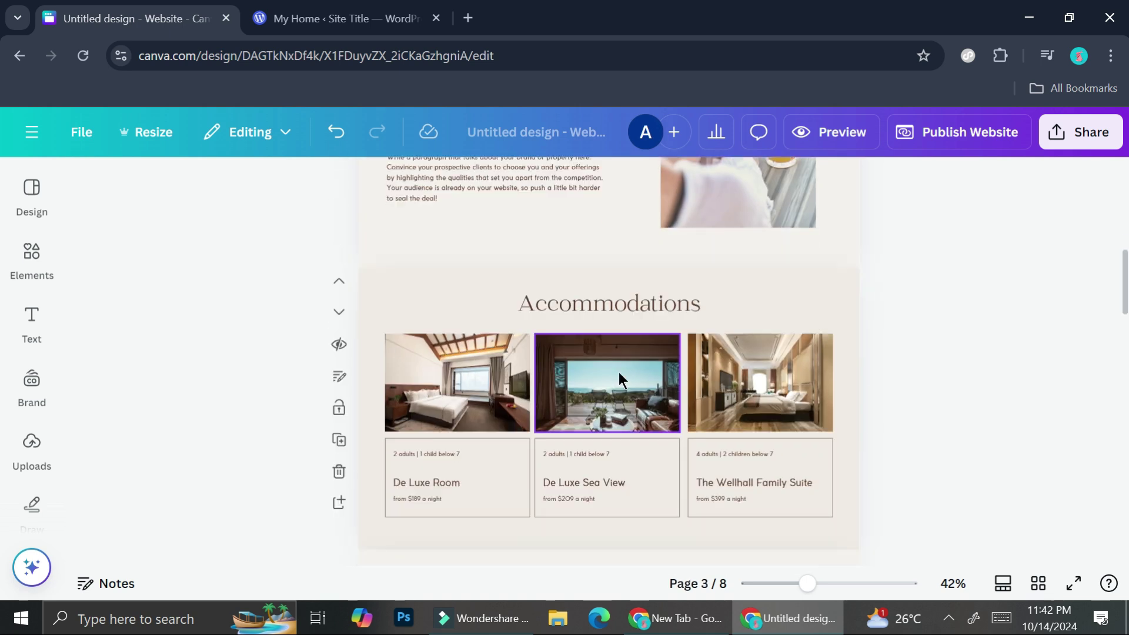
pyautogui.scroll(-10, 618, 374)
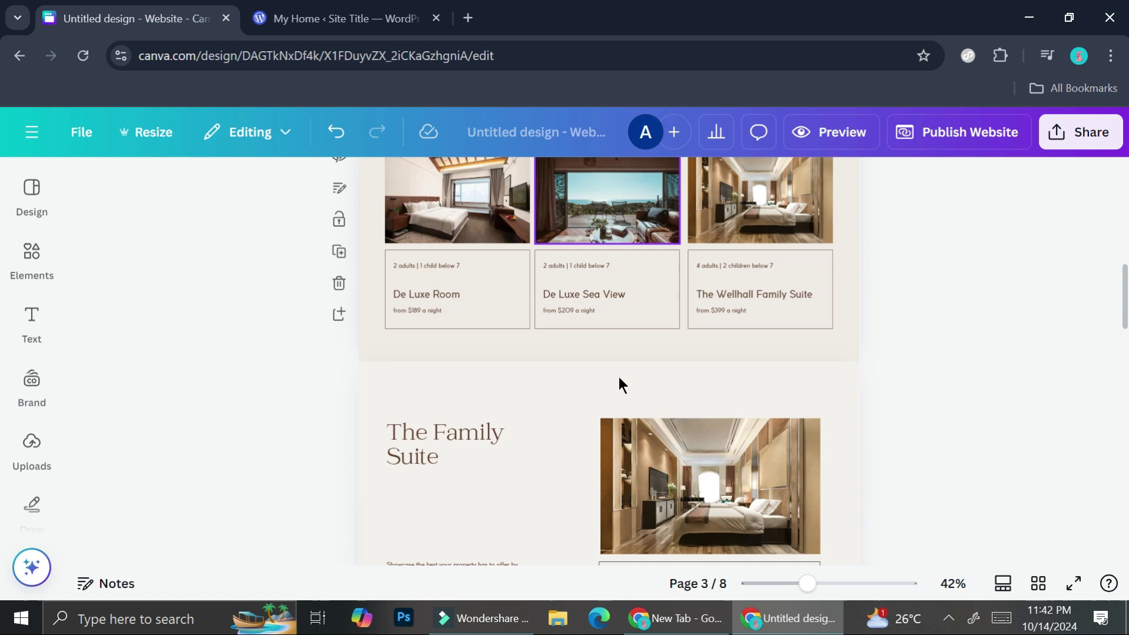
pyautogui.scroll(-3, 618, 376)
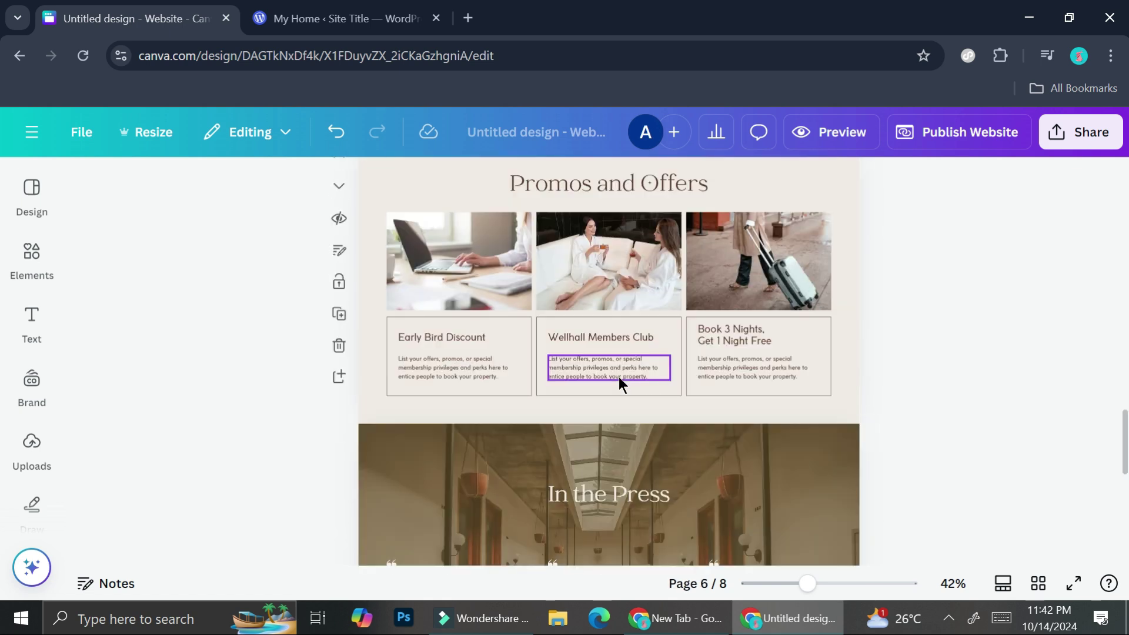
pyautogui.scroll(8, 618, 376)
pyautogui.scroll(15, 619, 385)
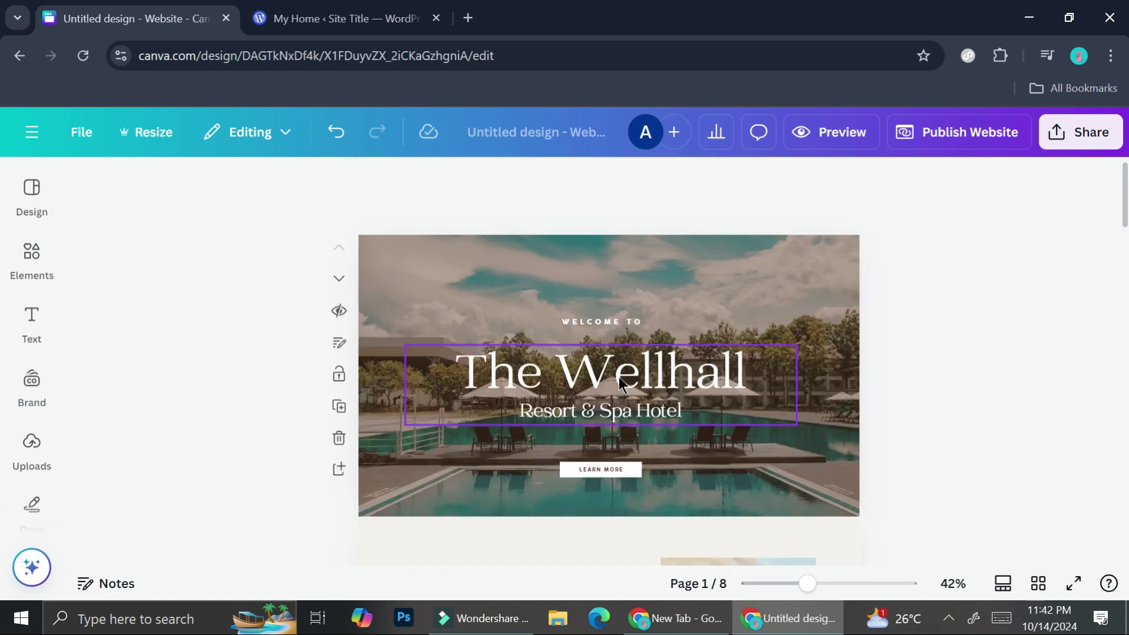
pyautogui.scroll(-2, 648, 365)
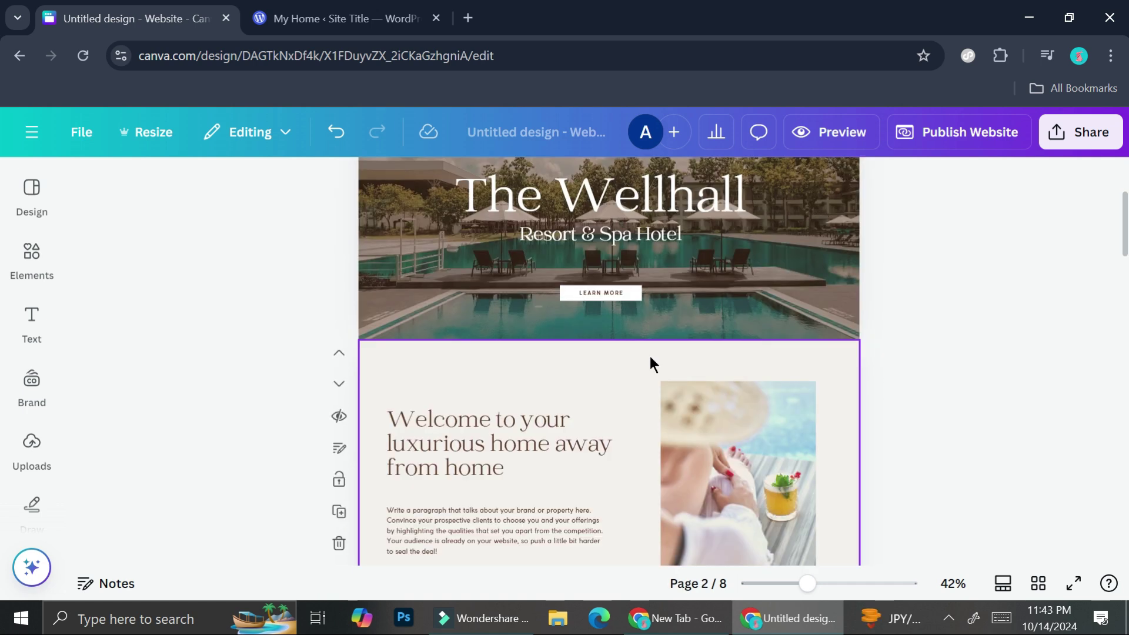
pyautogui.scroll(-4, 647, 354)
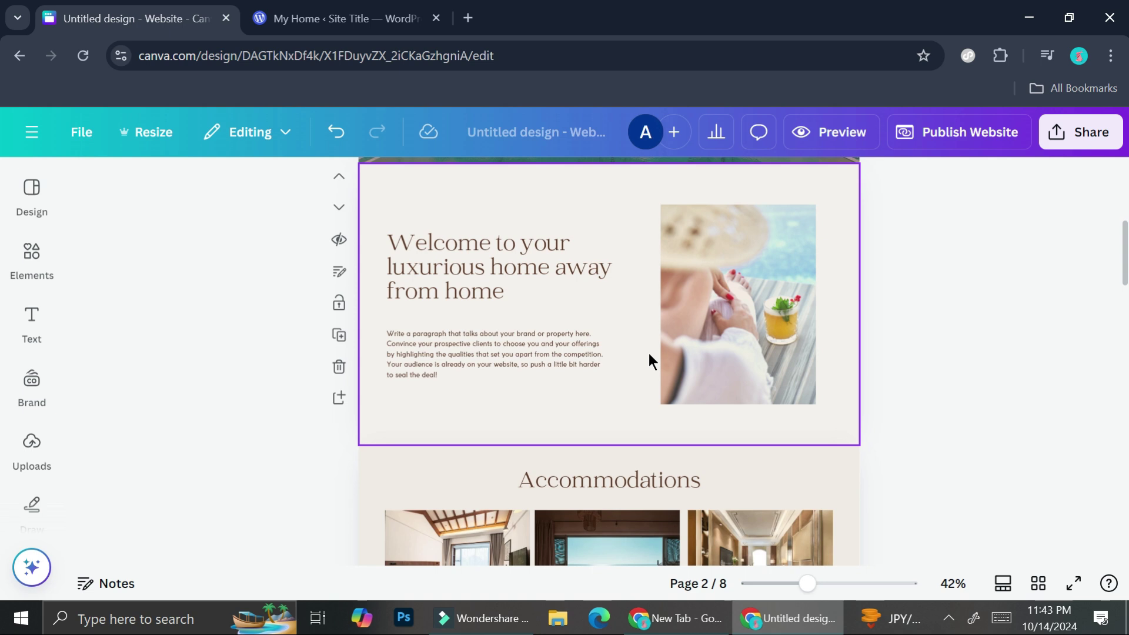
pyautogui.scroll(-18, 646, 352)
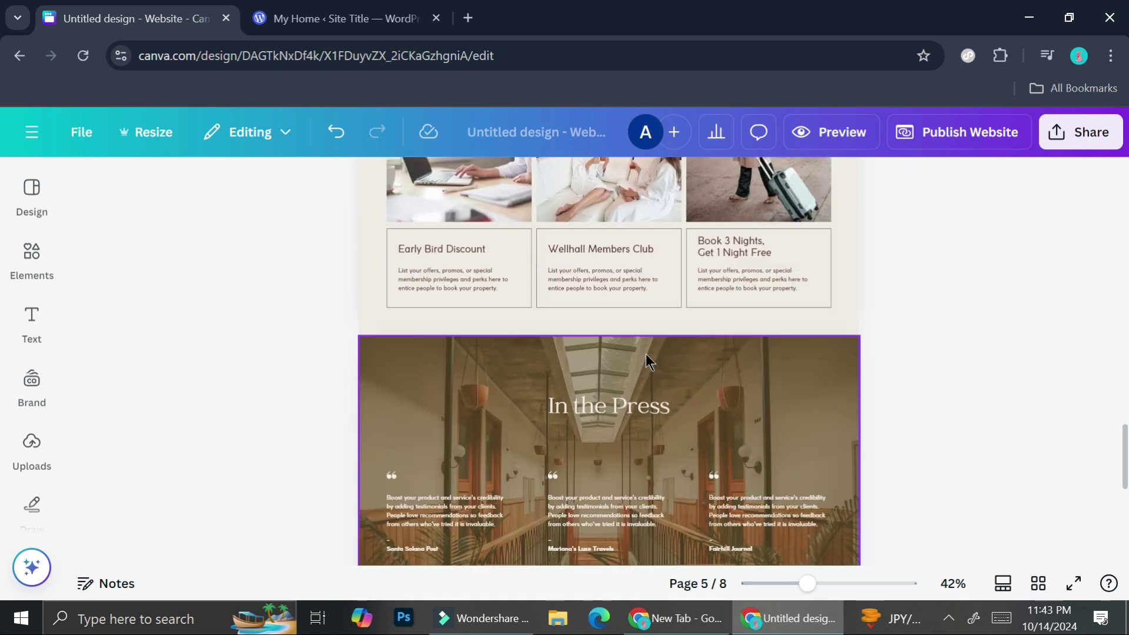
pyautogui.scroll(-10, 646, 354)
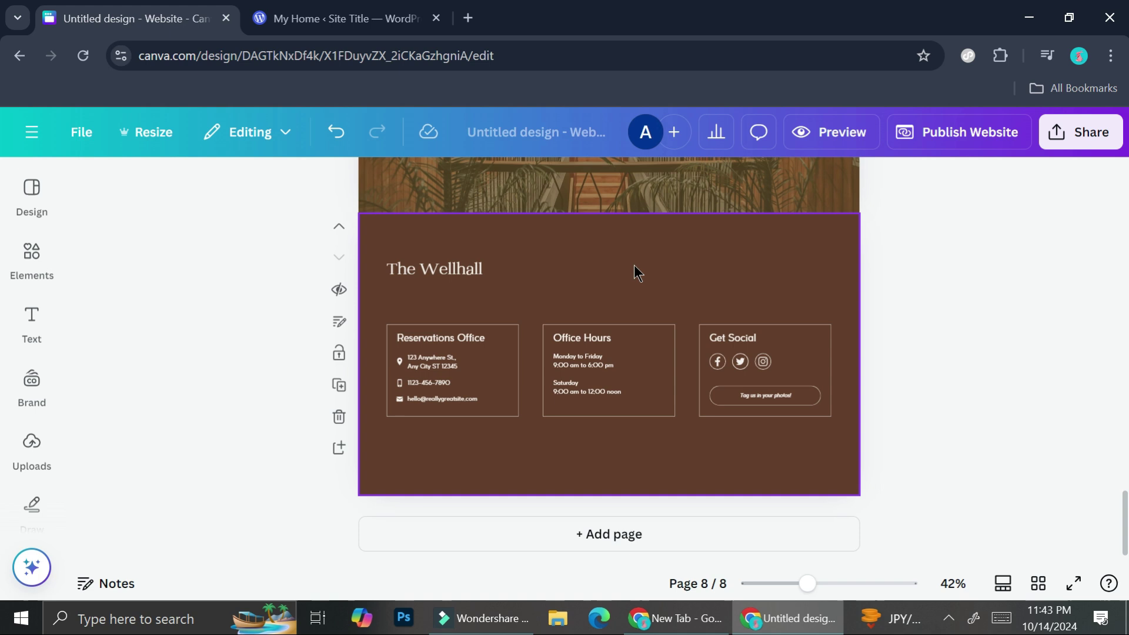
pyautogui.scroll(8, 856, 287)
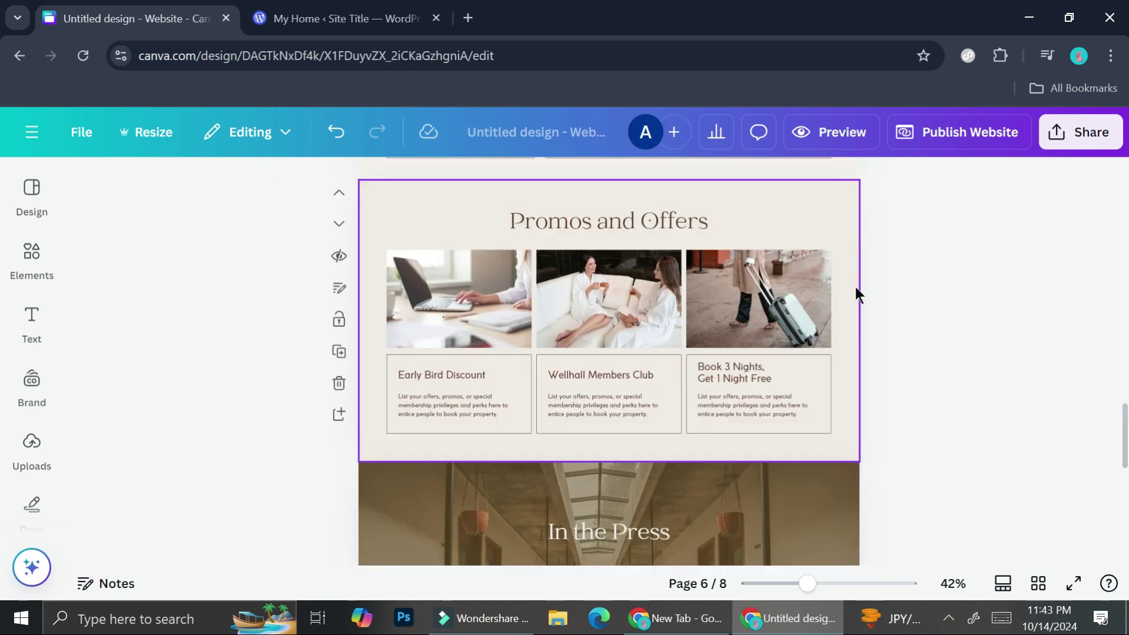
pyautogui.scroll(12, 855, 293)
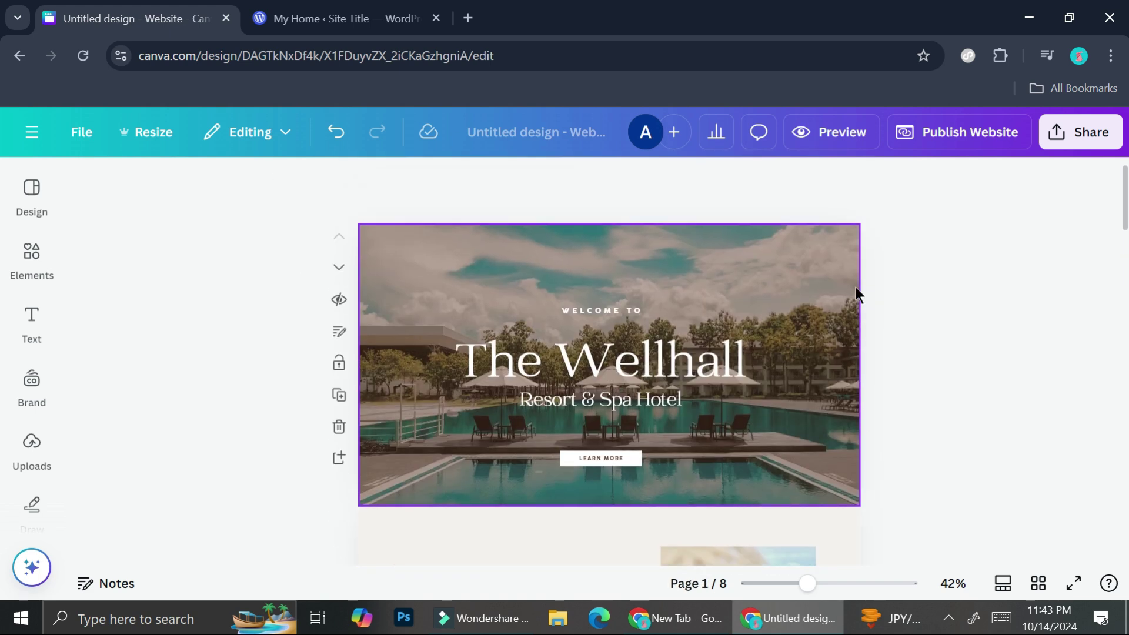
pyautogui.scroll(1, 855, 287)
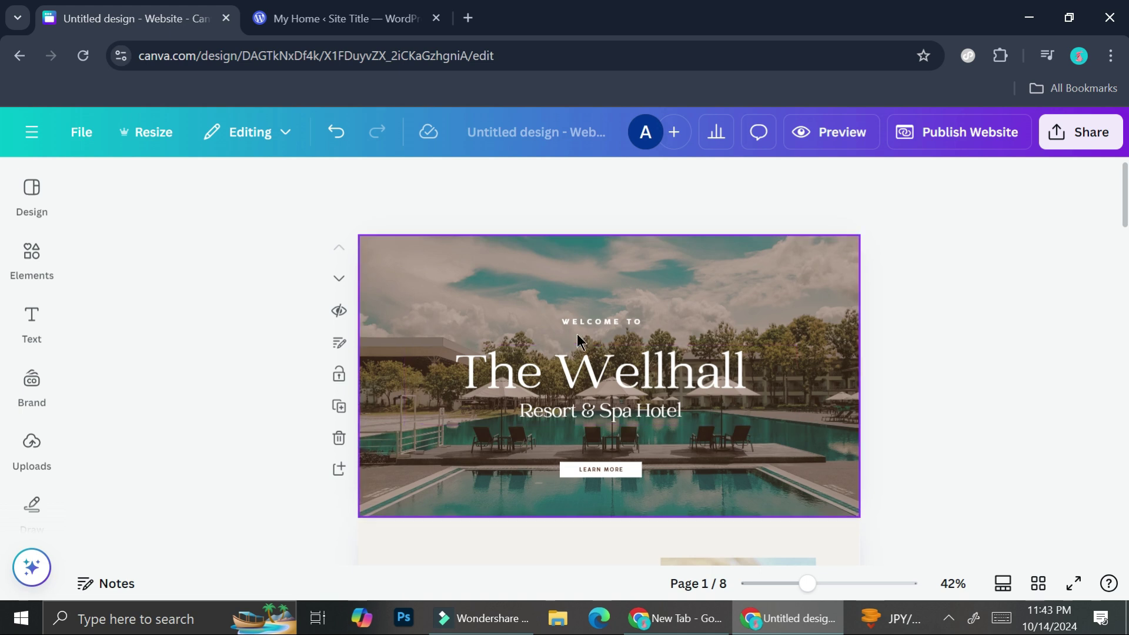
# Step: In Canva's Share options, show all publishing methods and choose Embed for the Wellhall design
pyautogui.click(1086, 140)
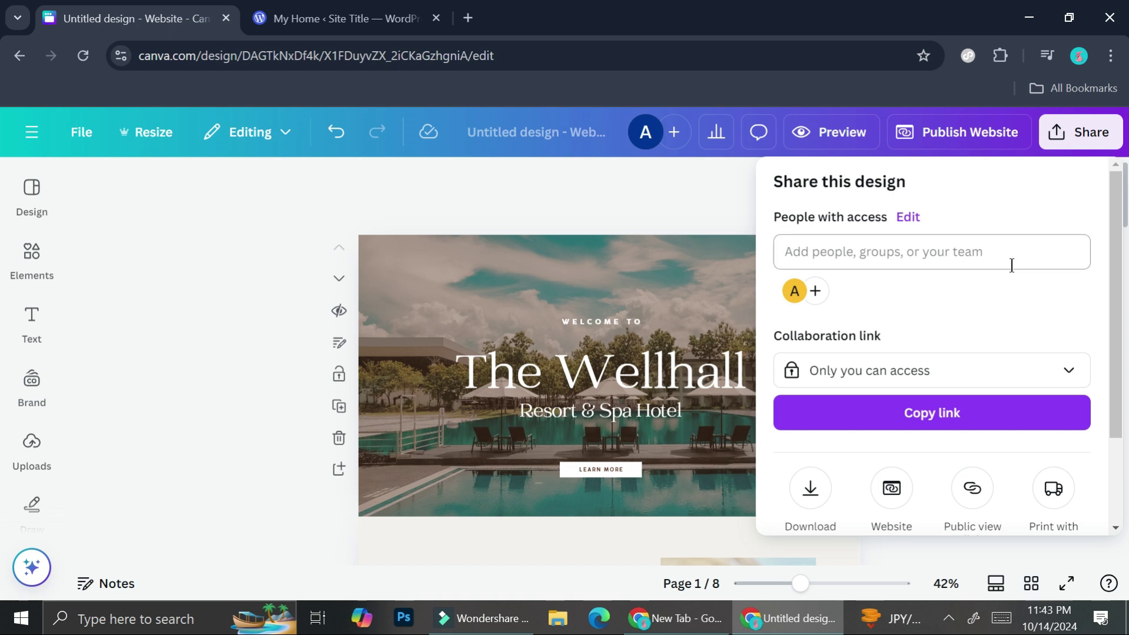
pyautogui.scroll(-2, 1006, 313)
pyautogui.scroll(-1, 1007, 323)
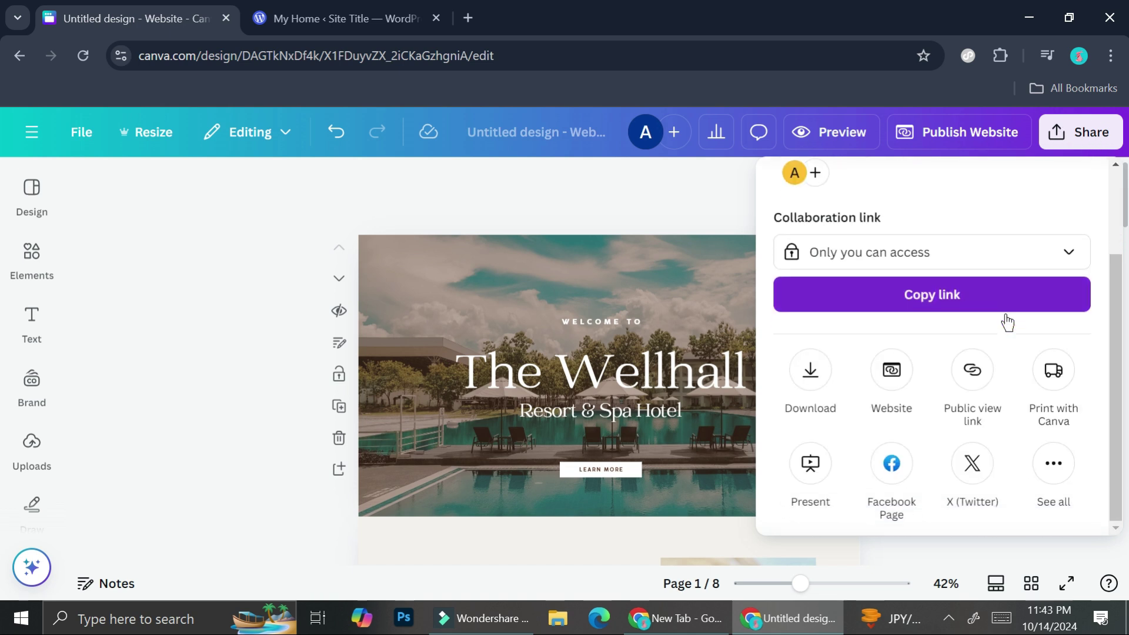
pyautogui.click(1052, 463)
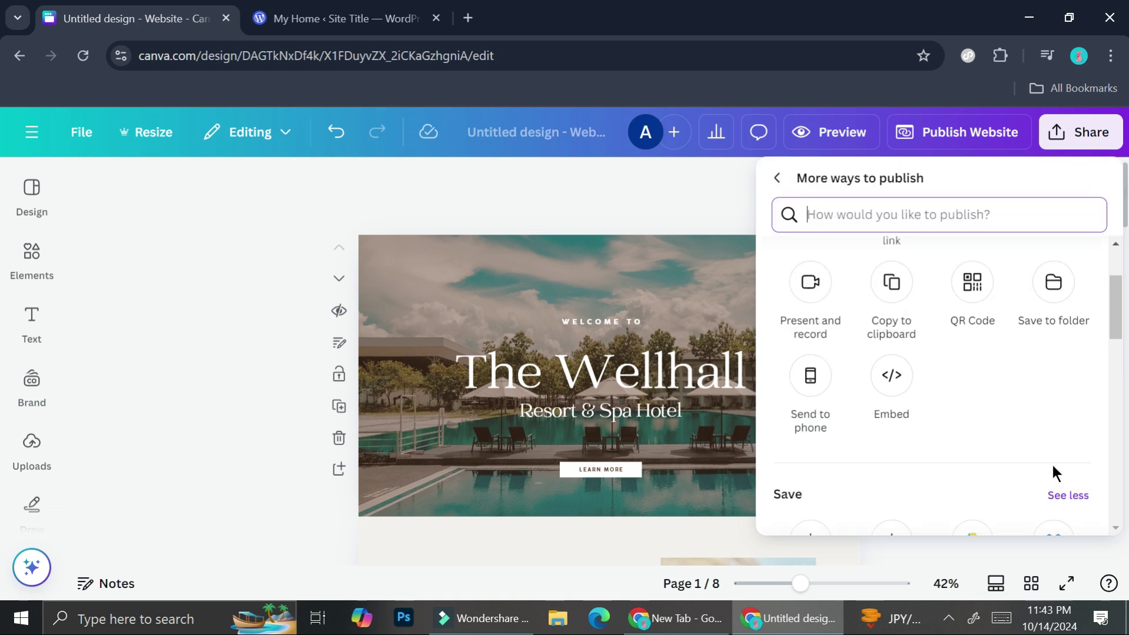
pyautogui.click(896, 383)
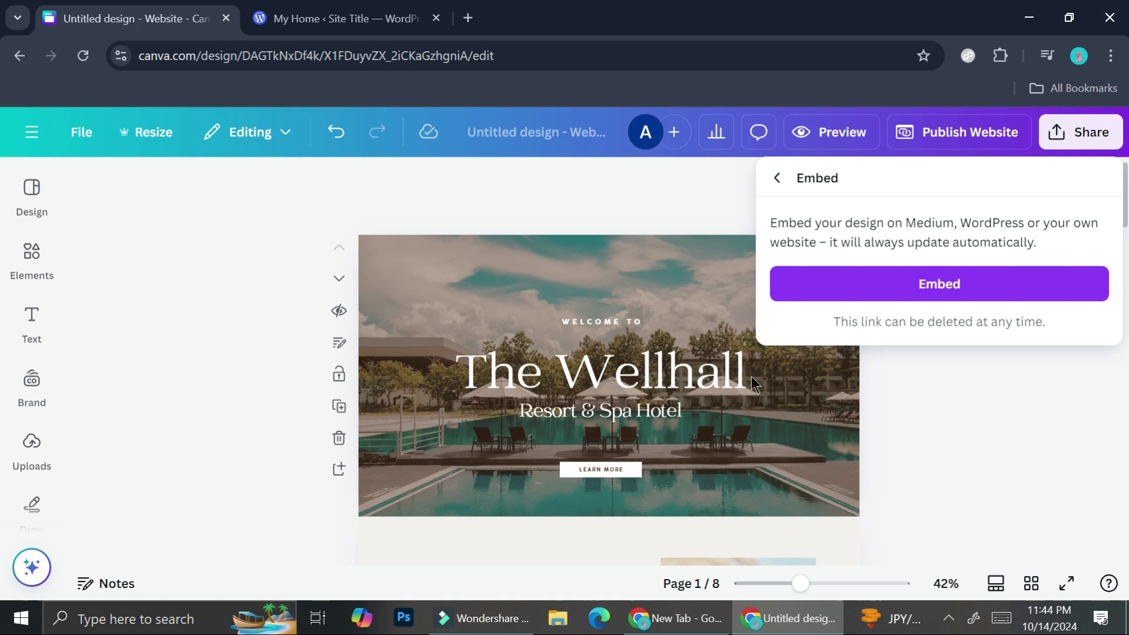
# Step: Generate the Wellhall embed link and copy its HTML embed code to the clipboard
pyautogui.click(872, 294)
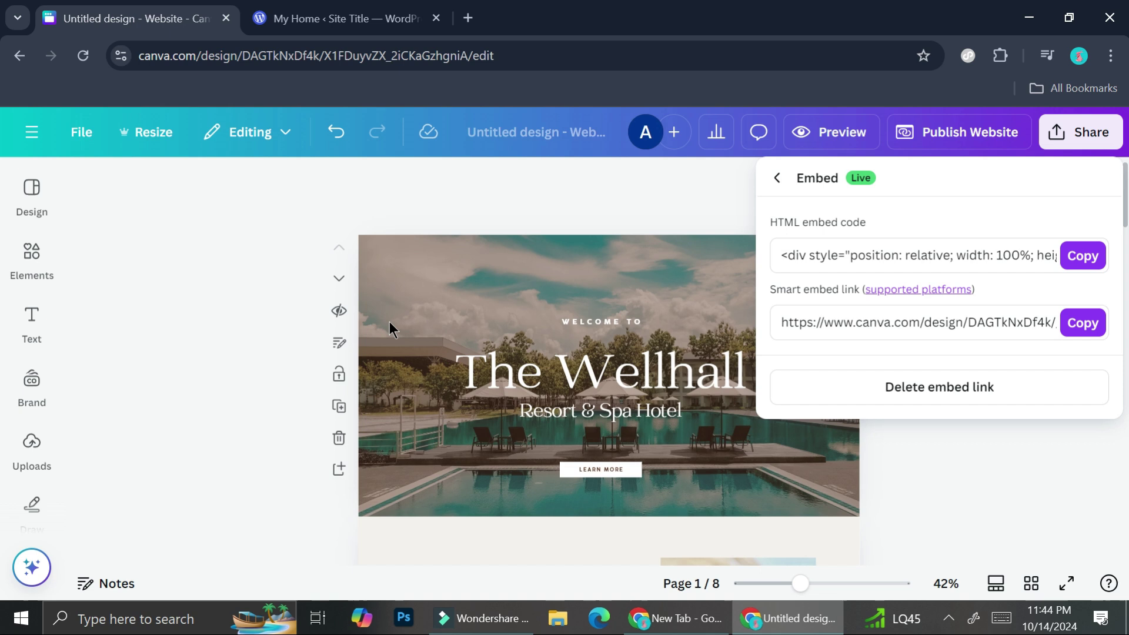
pyautogui.click(1070, 254)
pyautogui.click(1081, 267)
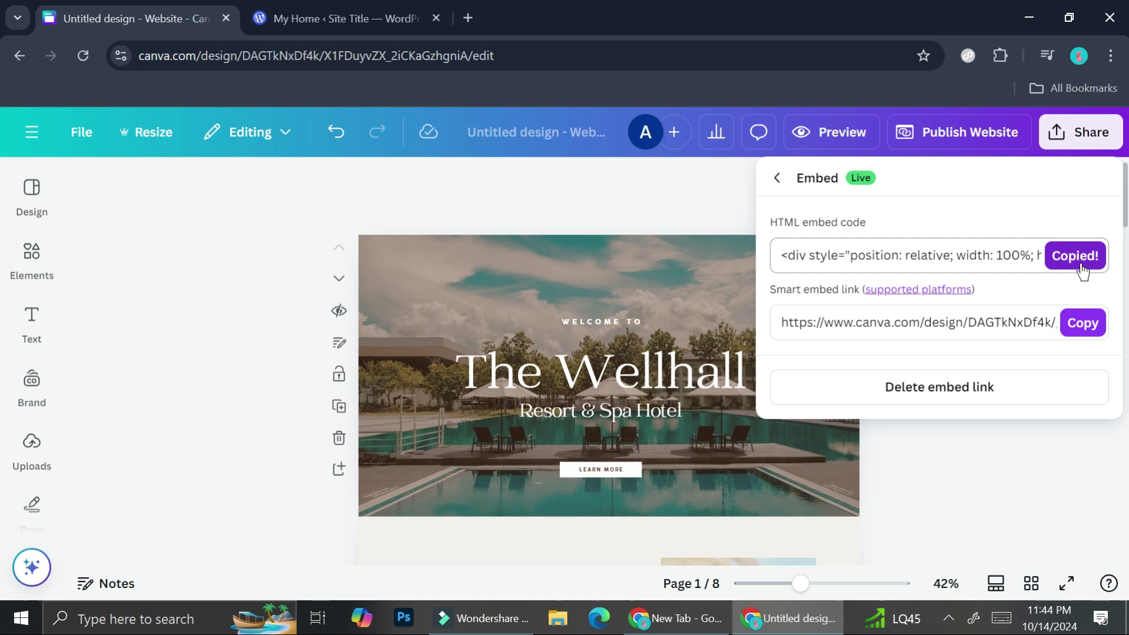
# Step: On WordPress.com, add a new page from Pages and start it from a blank layout
pyautogui.click(297, 18)
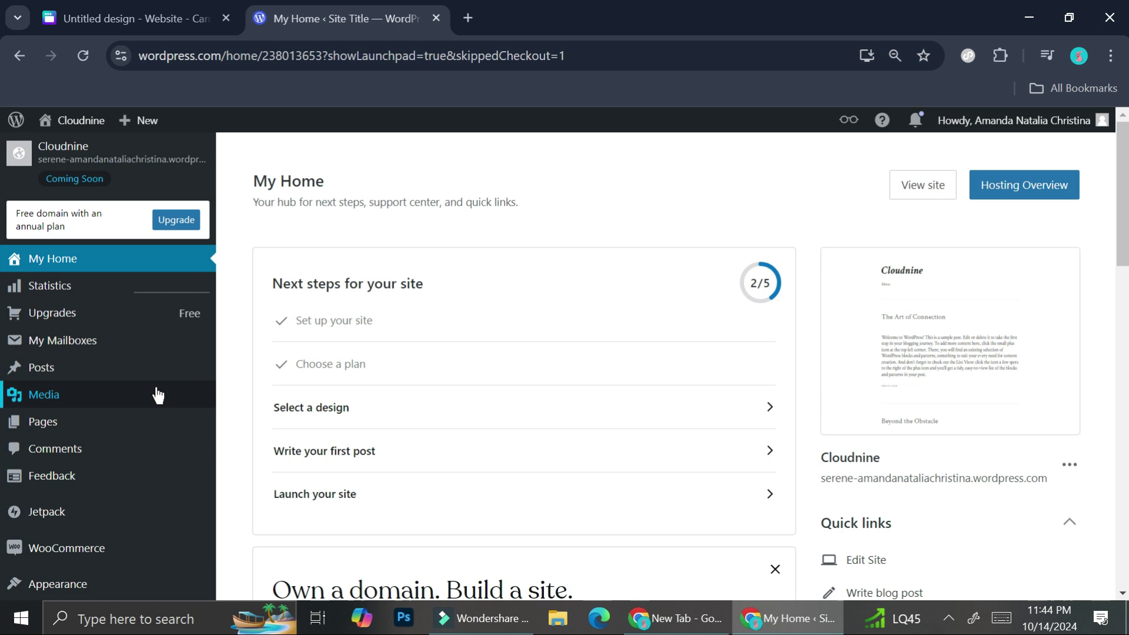
pyautogui.moveTo(110, 425)
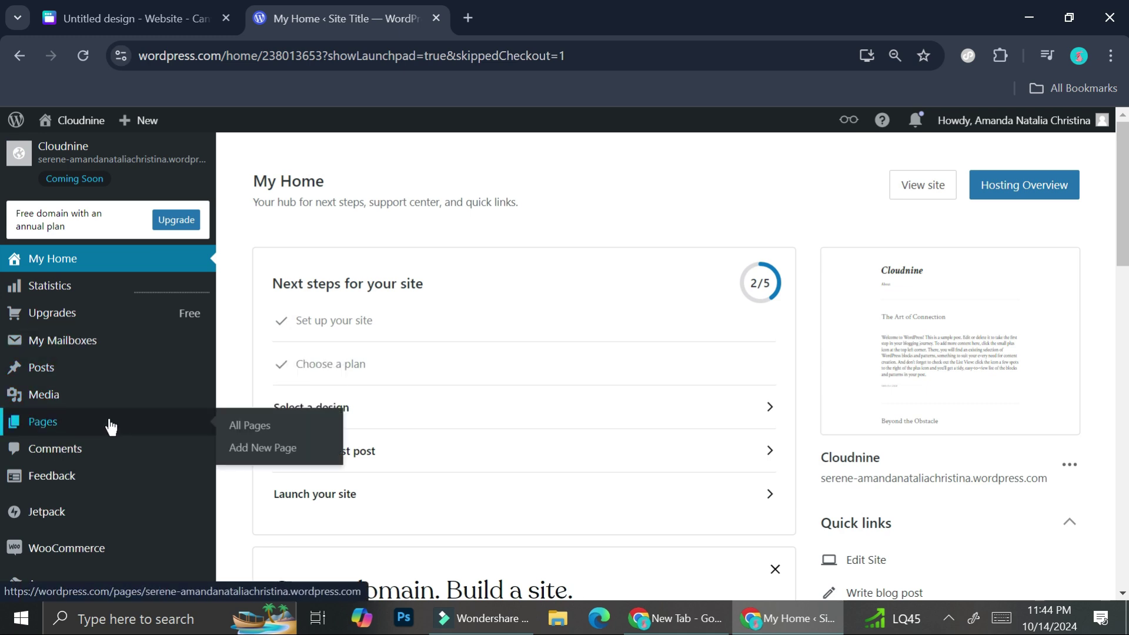
pyautogui.click(270, 452)
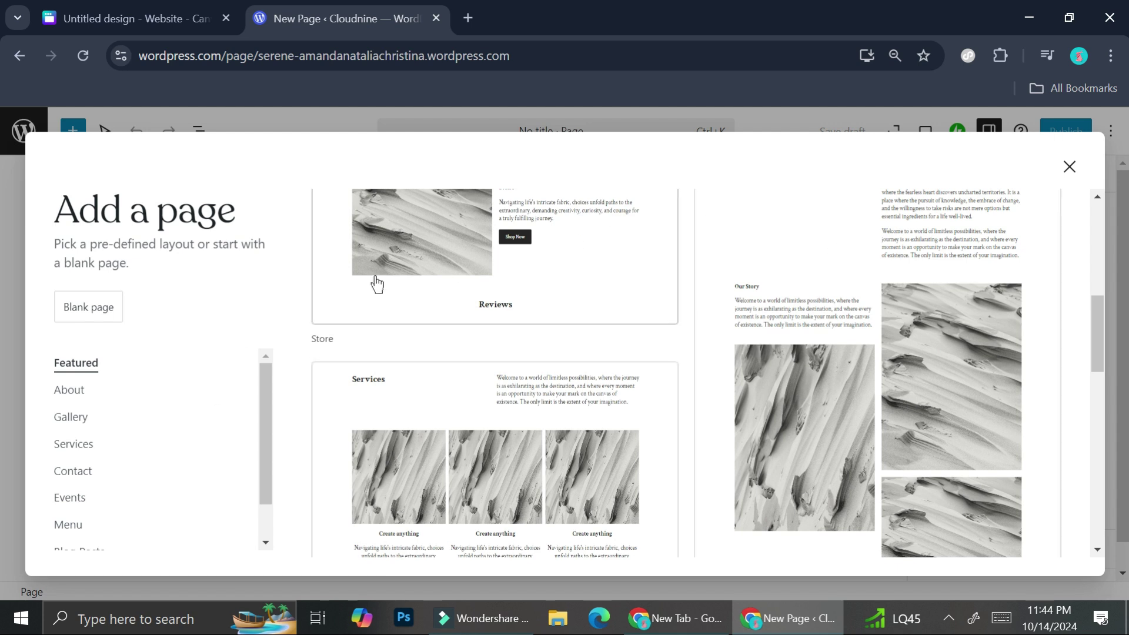
pyautogui.click(105, 301)
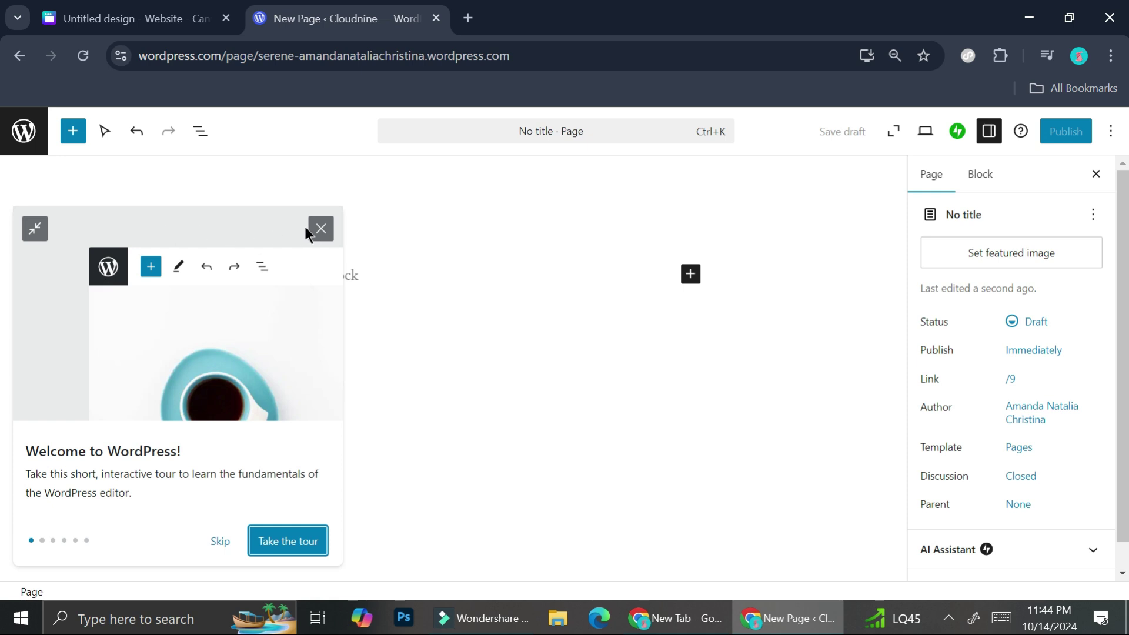
# Step: Add a Custom HTML block, paste the Canva embed code into it, and preview it
pyautogui.click(319, 228)
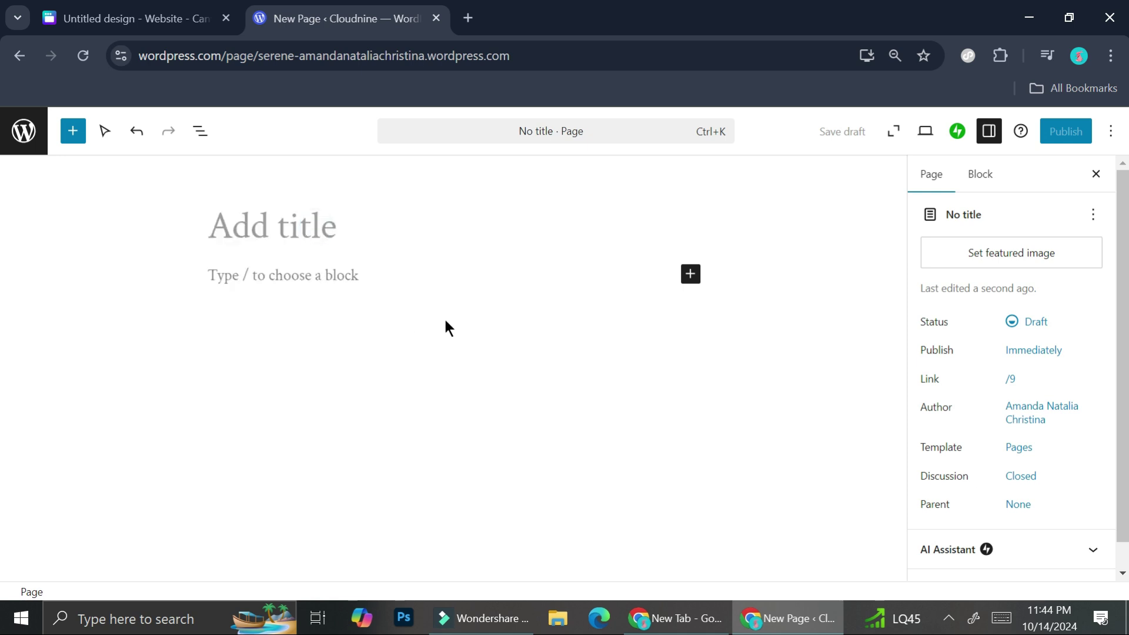
pyautogui.click(686, 275)
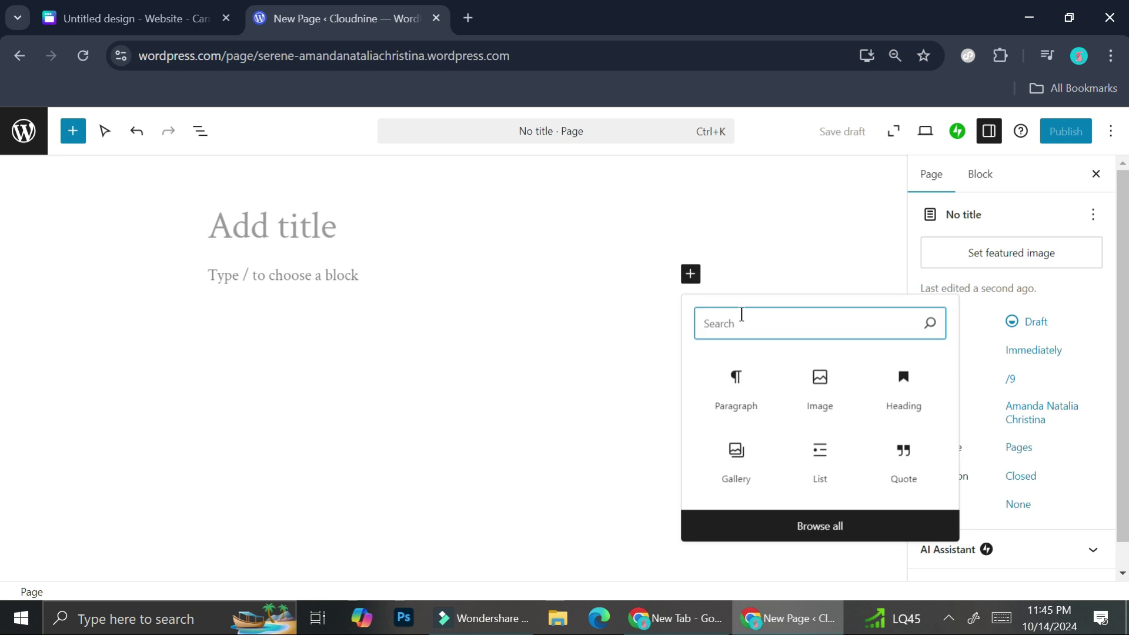
pyautogui.write('ht')
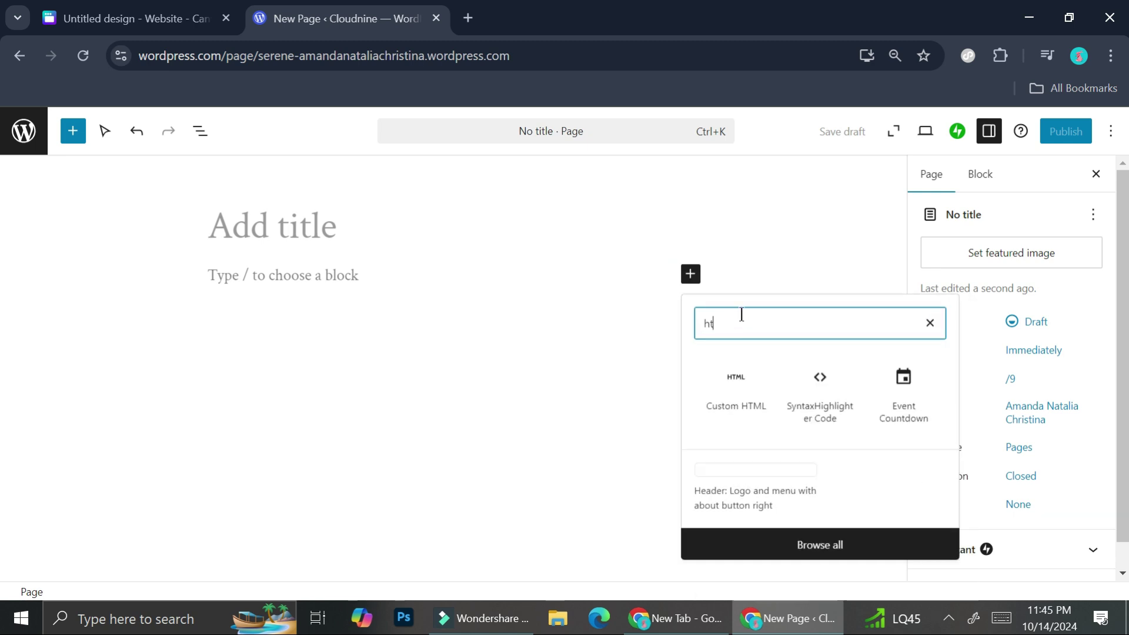
pyautogui.click(744, 395)
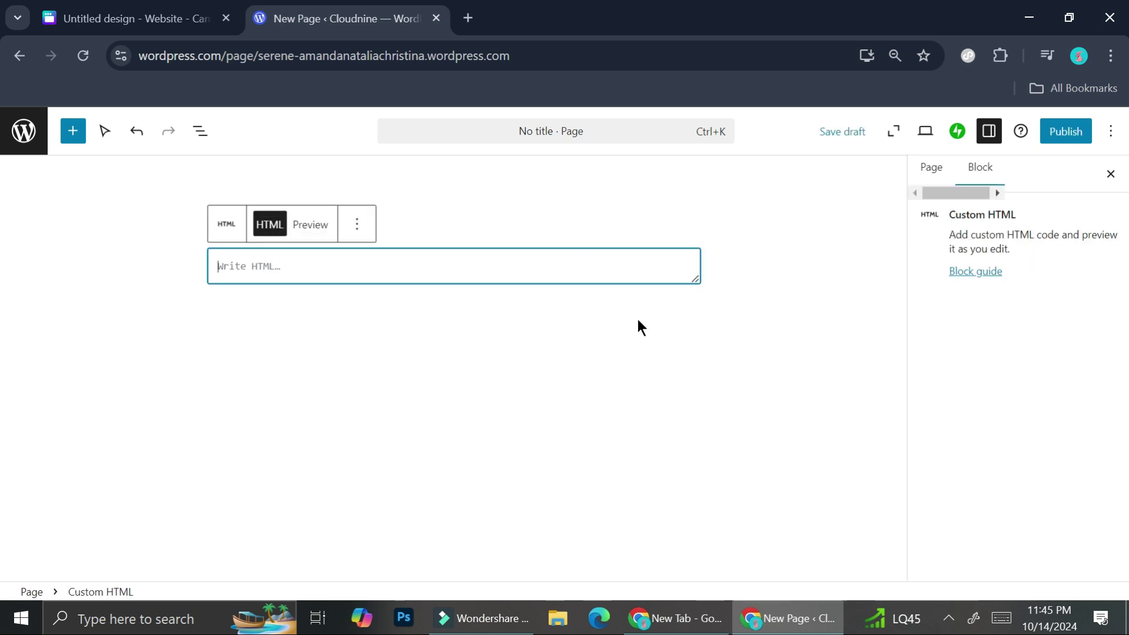
pyautogui.hotkey('ctrl', 'v')
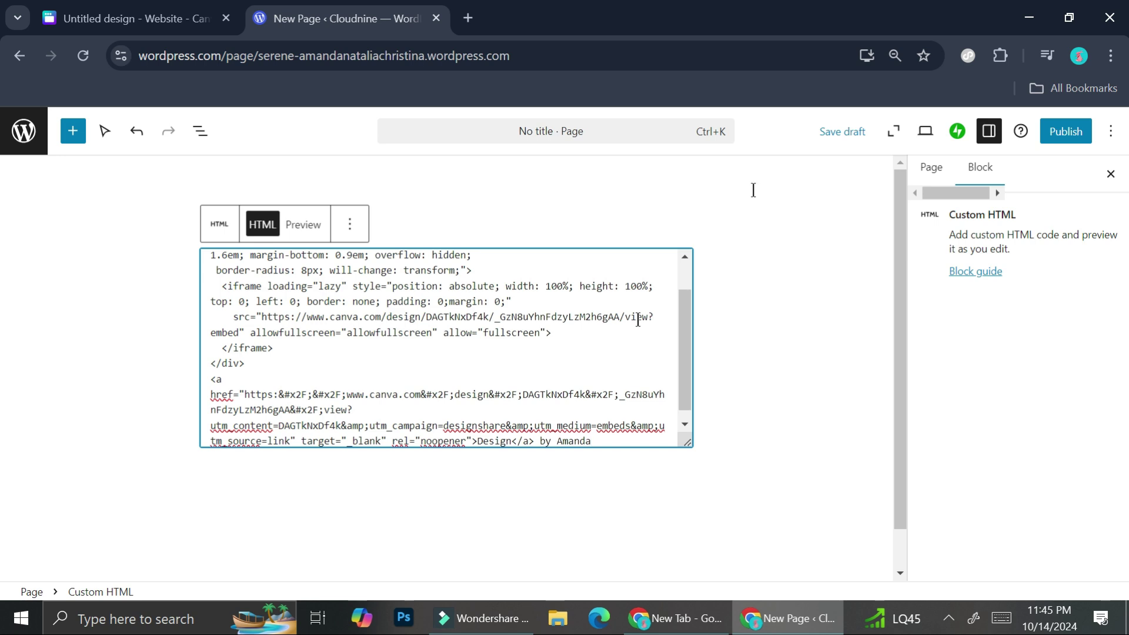
pyautogui.click(289, 230)
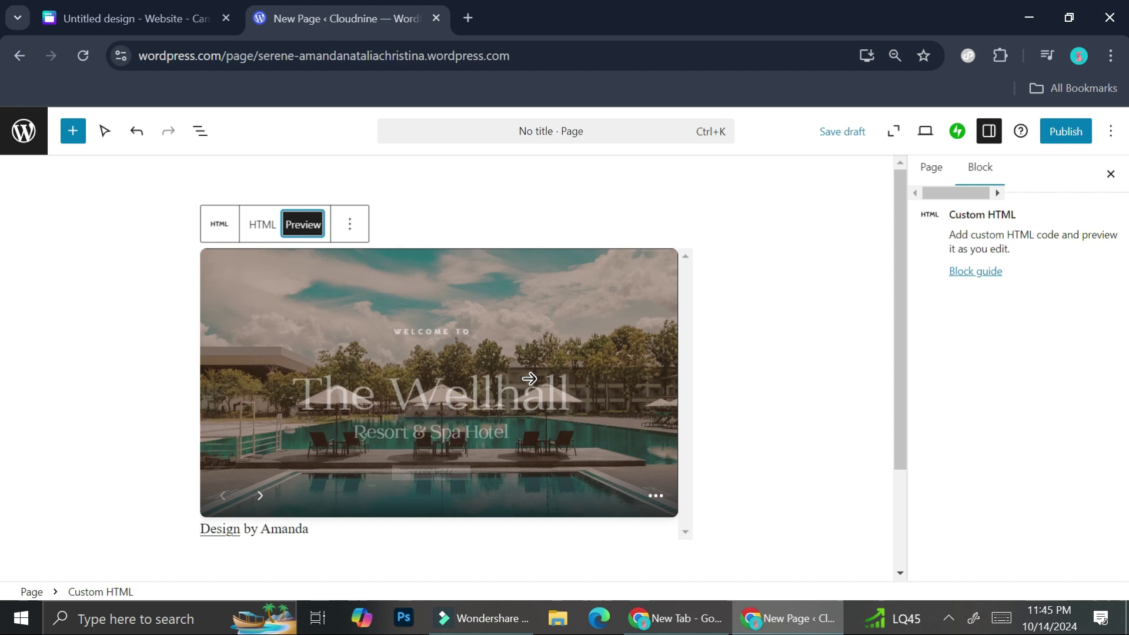
# Step: Advance the embedded slider three times, past Accommodations to The Family Suite slide
pyautogui.scroll(-3, 522, 341)
pyautogui.scroll(2, 522, 341)
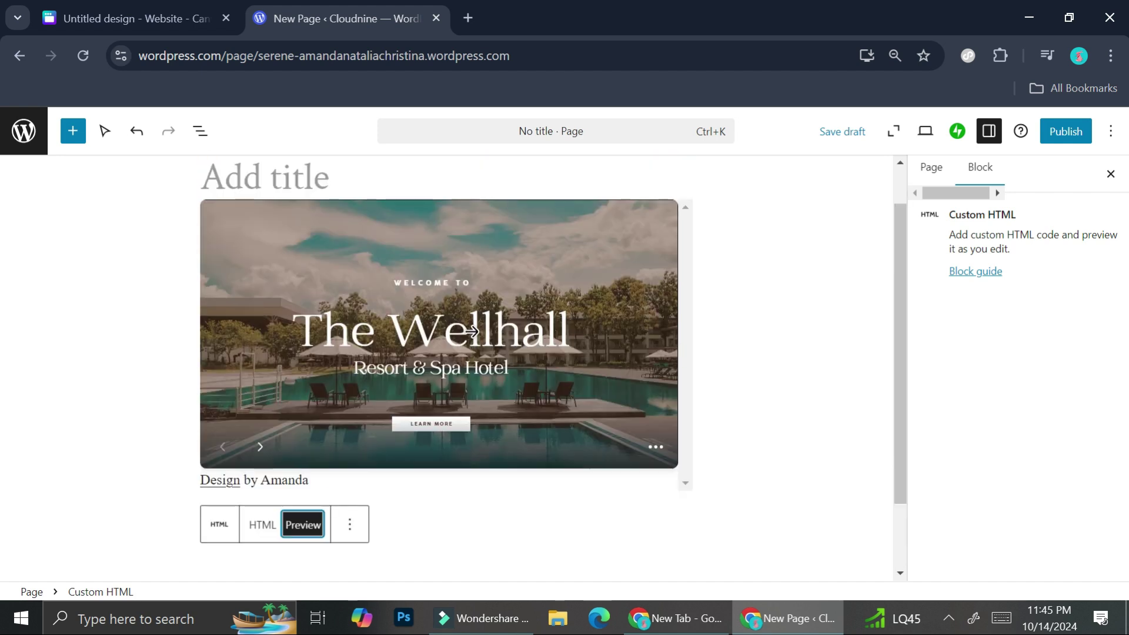
pyautogui.click(262, 448)
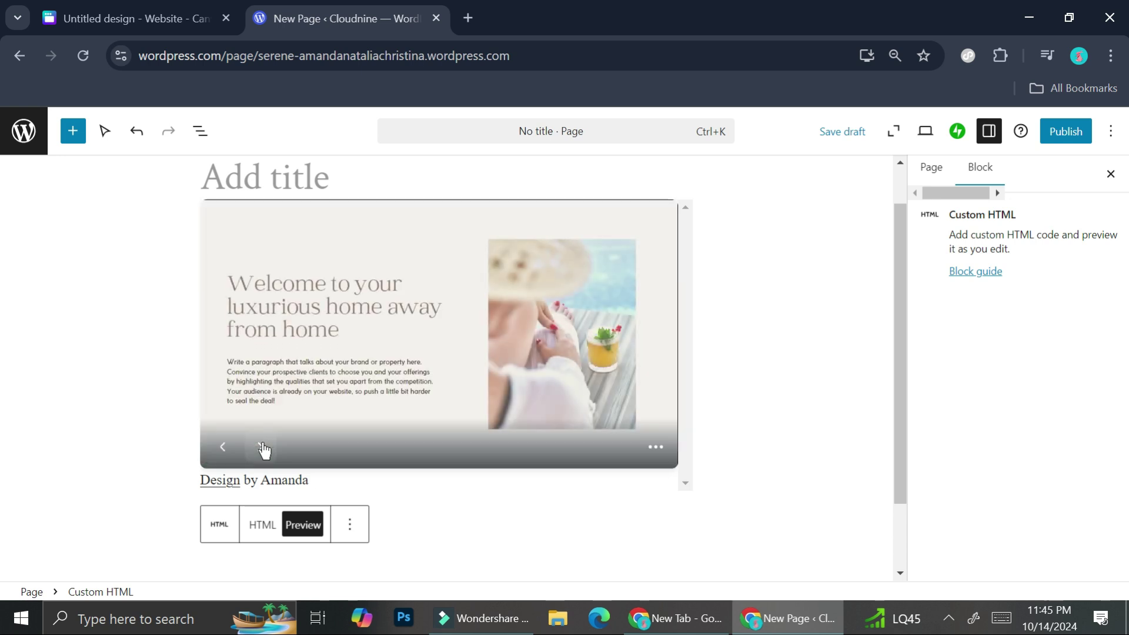
pyautogui.click(263, 448)
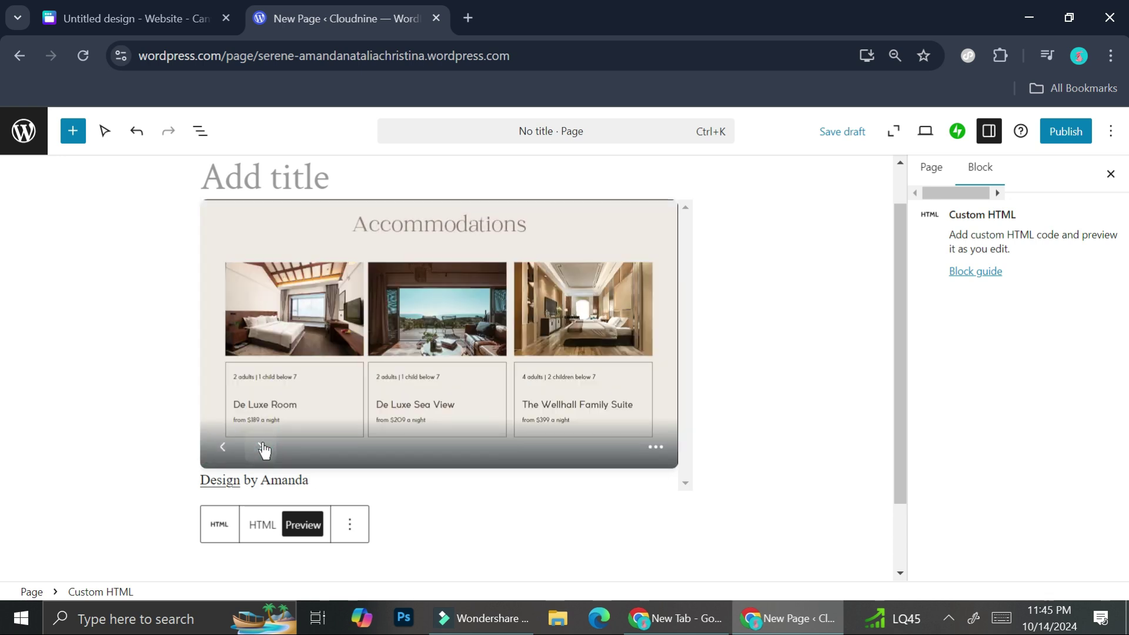
pyautogui.click(262, 449)
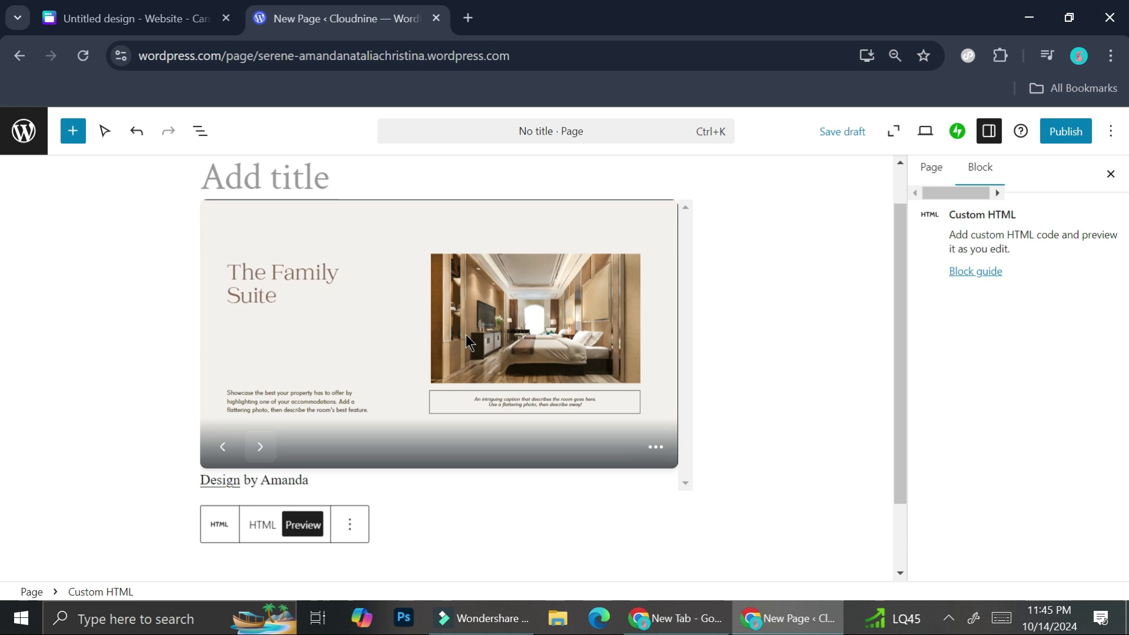
# Step: Publish the page, confirming in the pre-publish panel
pyautogui.click(1088, 132)
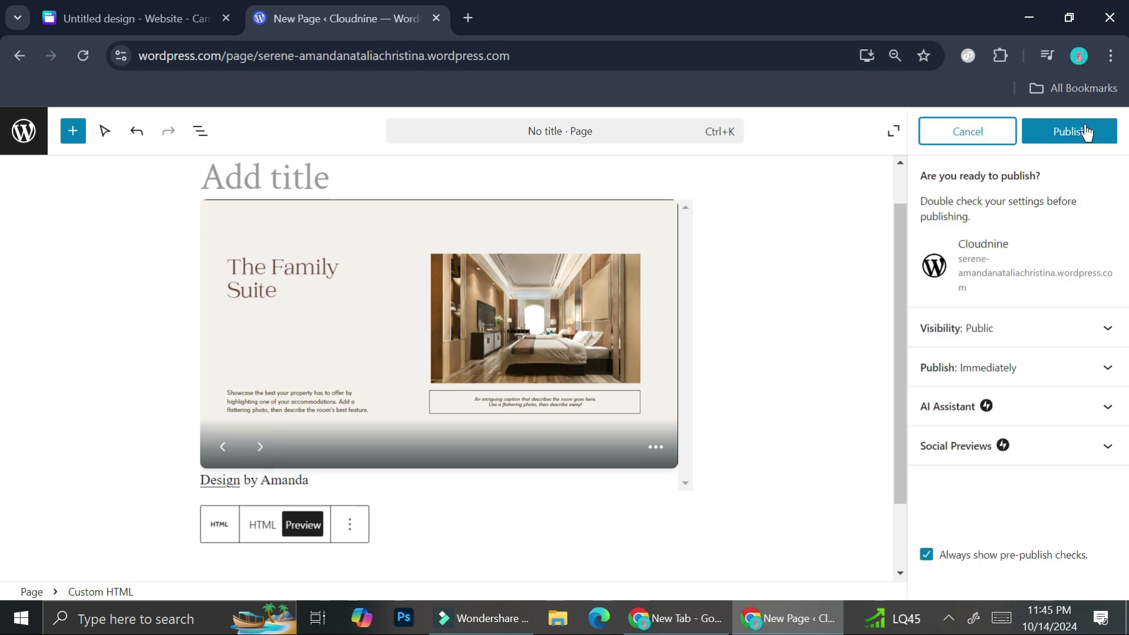
pyautogui.click(1086, 133)
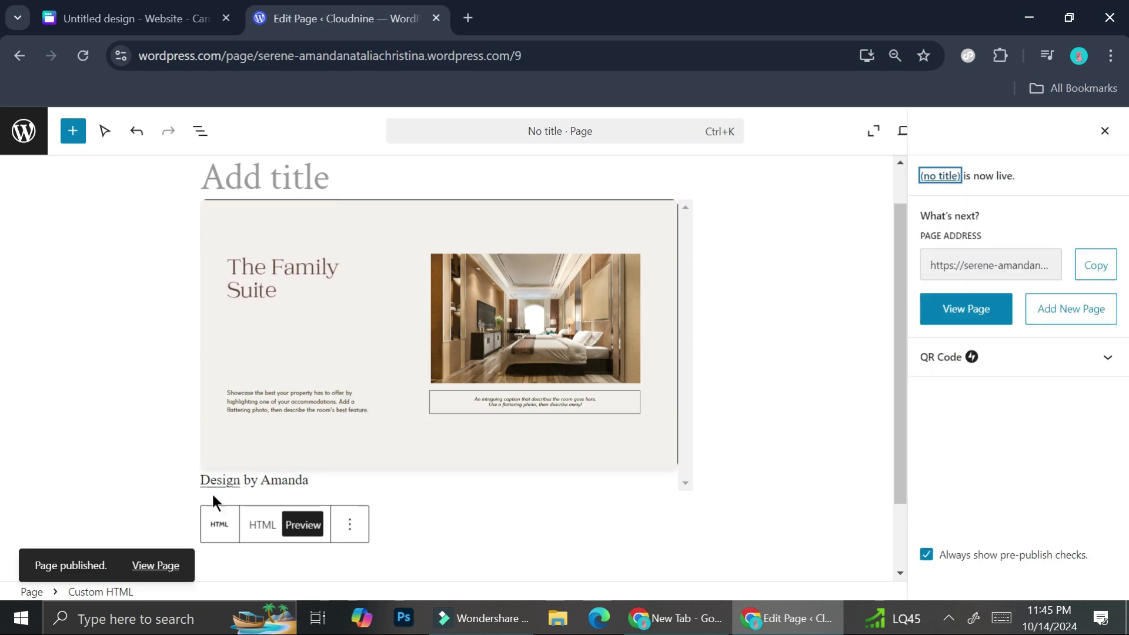